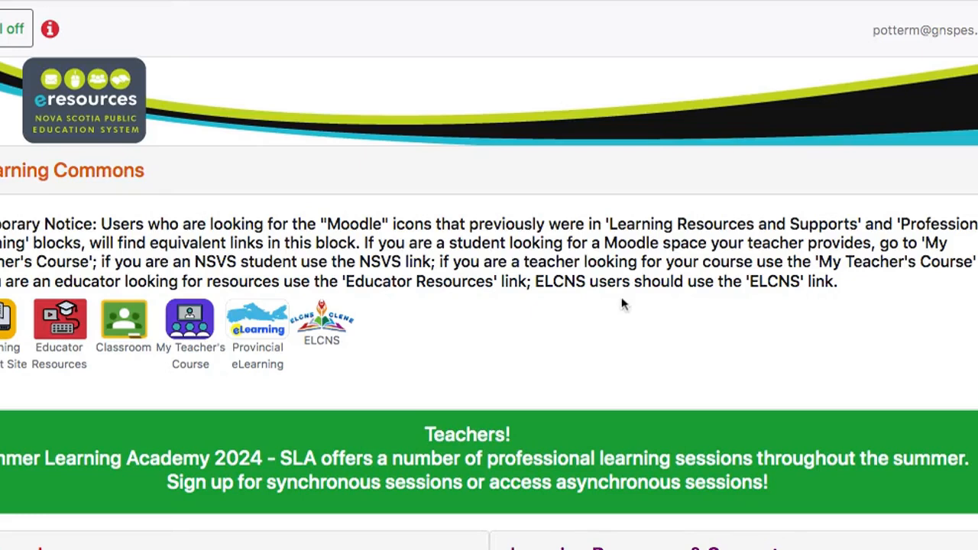
Look over the eResources portal page, from the Learning Commons links to the Learning Resources & Supports icons.
{"action": "scroll", "coordinate": [565, 348], "scroll_direction": "down", "scroll_amount": 3}
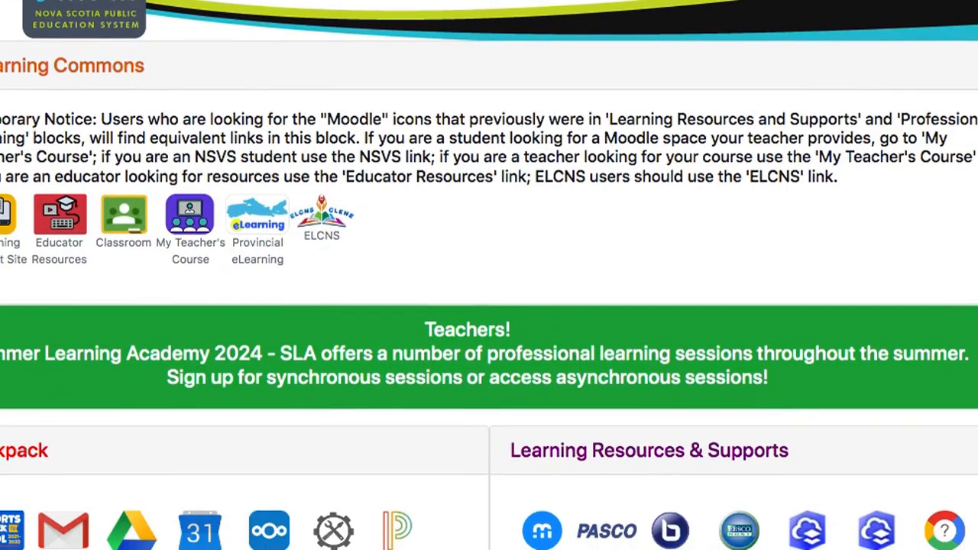
{"action": "scroll", "coordinate": [476, 277], "scroll_direction": "up", "scroll_amount": 3}
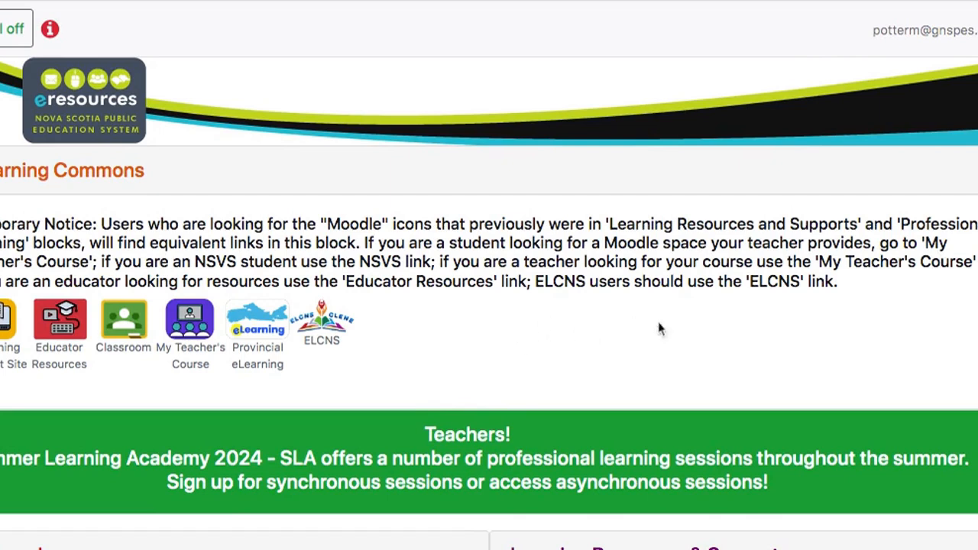
{"action": "scroll", "coordinate": [671, 327], "scroll_direction": "down", "scroll_amount": 2}
{"action": "scroll", "coordinate": [672, 329], "scroll_direction": "up", "scroll_amount": 1}
{"action": "scroll", "coordinate": [671, 329], "scroll_direction": "up", "scroll_amount": 1}
{"action": "scroll", "coordinate": [671, 329], "scroll_direction": "down", "scroll_amount": 3}
{"action": "scroll", "coordinate": [547, 299], "scroll_direction": "down", "scroll_amount": 3}
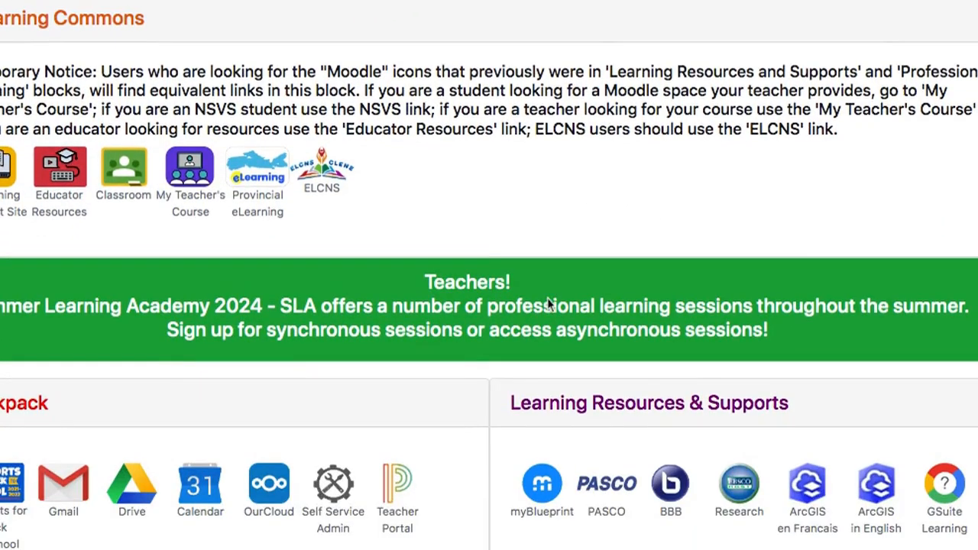
{"action": "scroll", "coordinate": [483, 236], "scroll_direction": "up", "scroll_amount": 3}
{"action": "scroll", "coordinate": [483, 236], "scroll_direction": "up", "scroll_amount": 3}
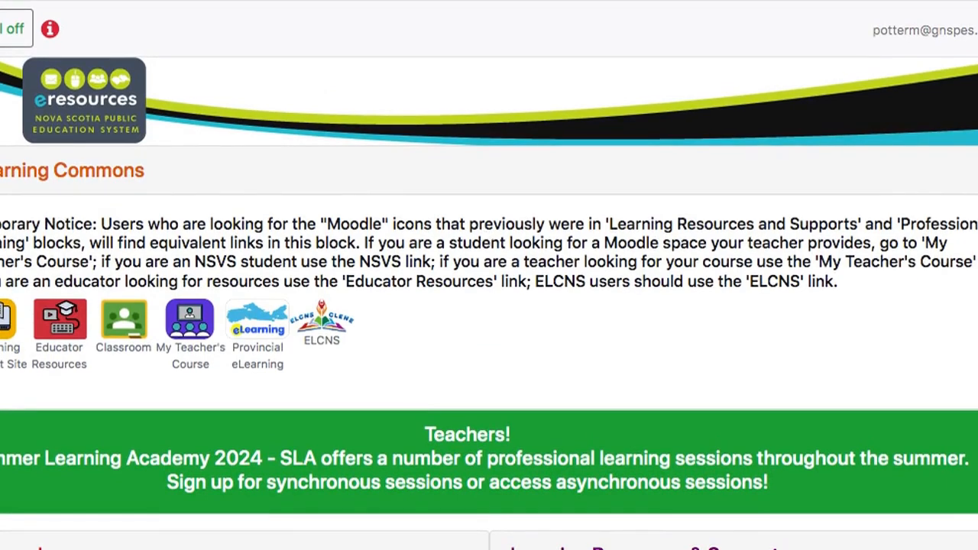
{"action": "scroll", "coordinate": [489, 275], "scroll_direction": "down", "scroll_amount": 6}
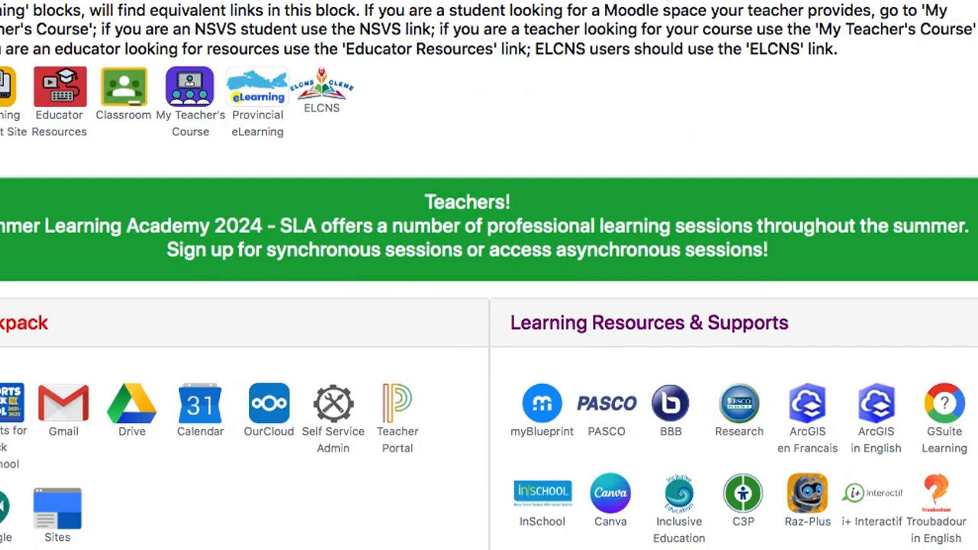
{"action": "scroll", "coordinate": [490, 275], "scroll_direction": "down", "scroll_amount": 5}
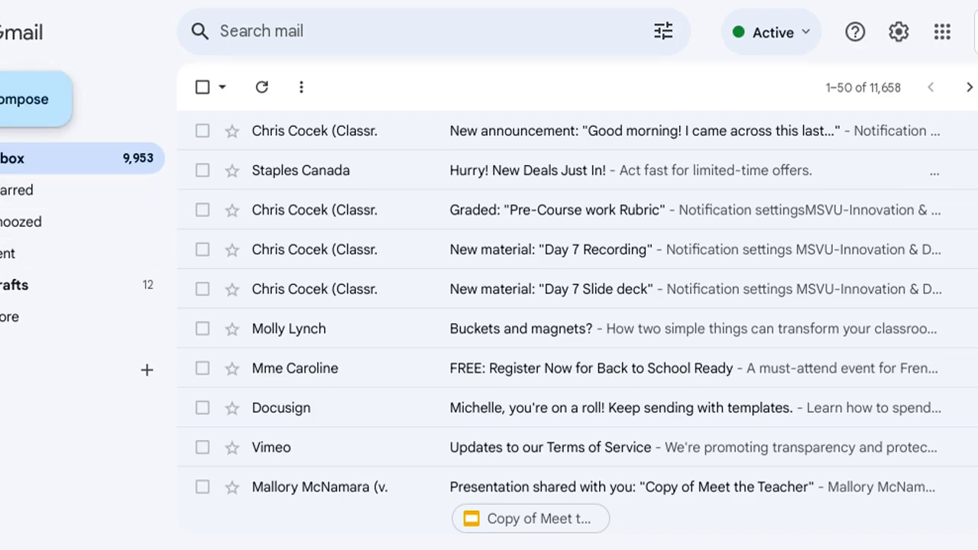
Start a new Gmail message and add the teacher's suggested contact as the recipient.
{"action": "left_click", "coordinate": [31, 100]}
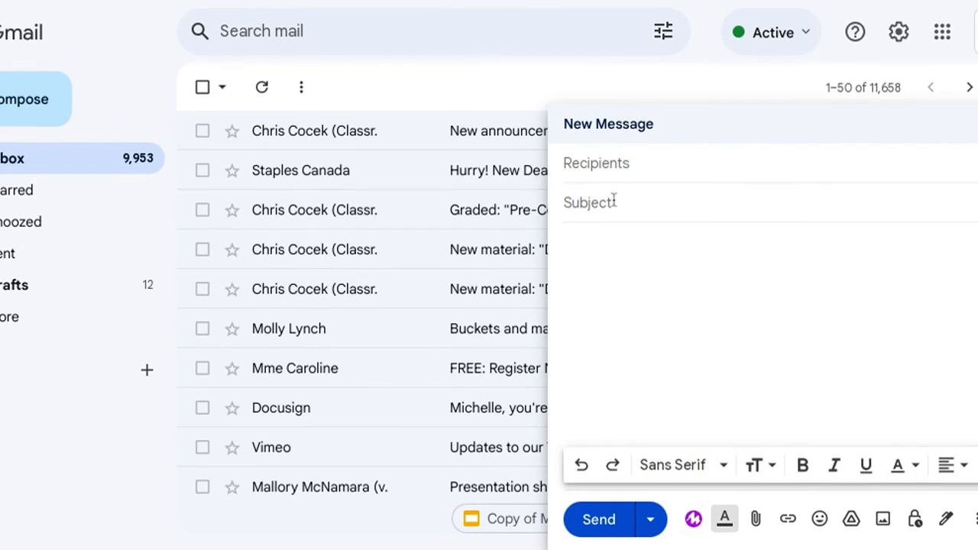
{"action": "left_click", "coordinate": [624, 162]}
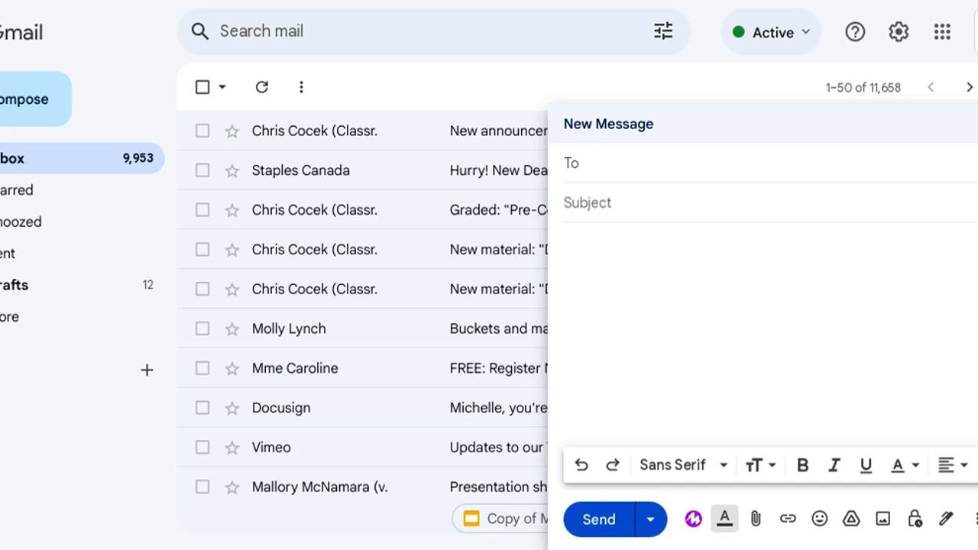
{"action": "type", "text": "potter"}
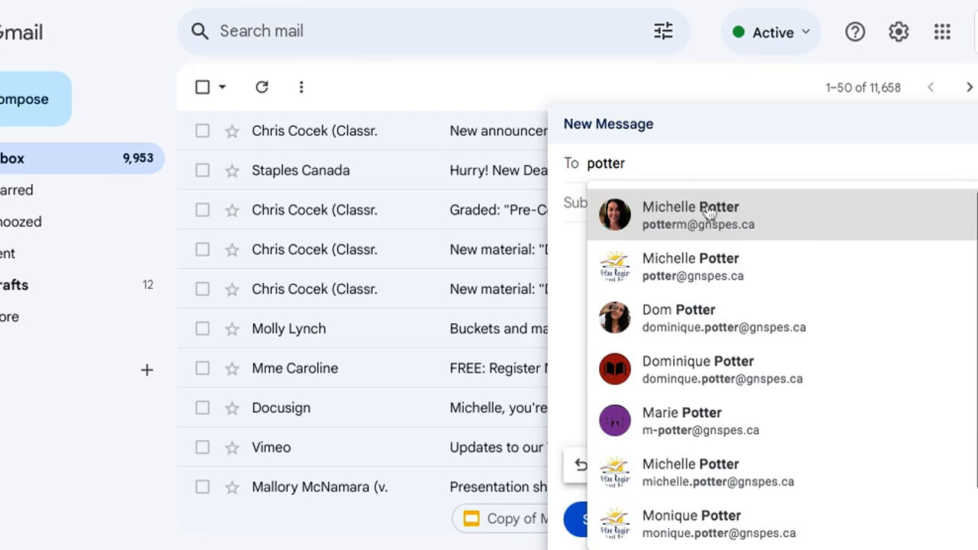
{"action": "mouse_move", "coordinate": [739, 226]}
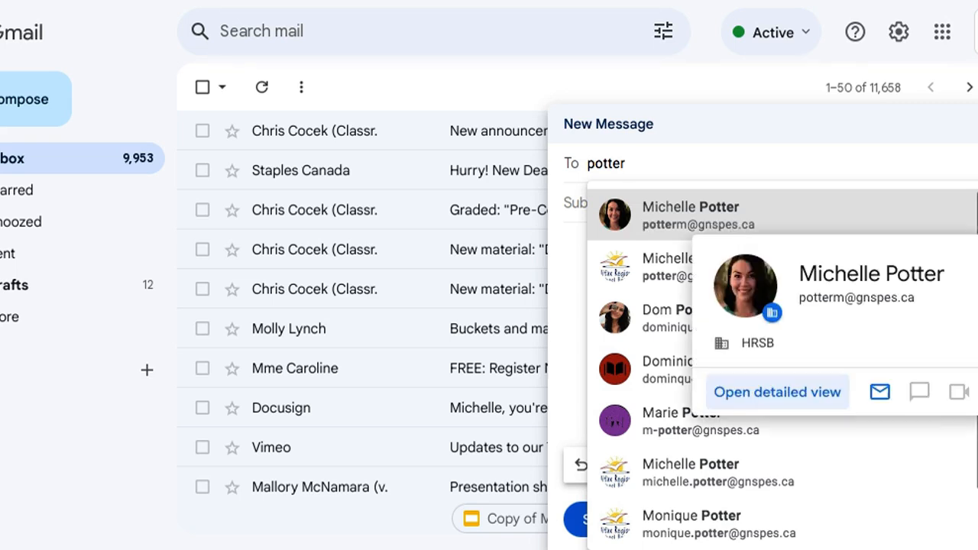
{"action": "key", "text": "Return"}
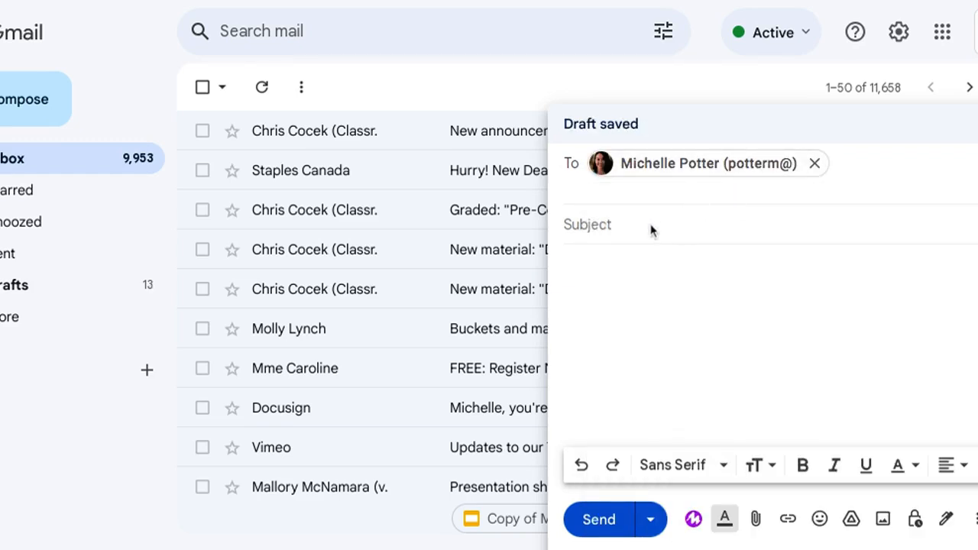
Enter "Extra time" as the message subject, with a capital E.
{"action": "left_click", "coordinate": [613, 220]}
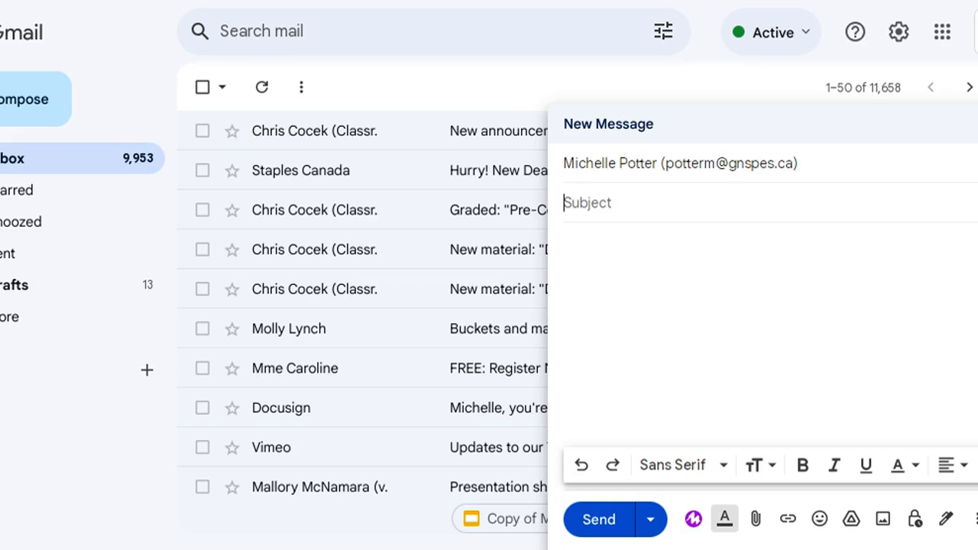
{"action": "type", "text": "extra time"}
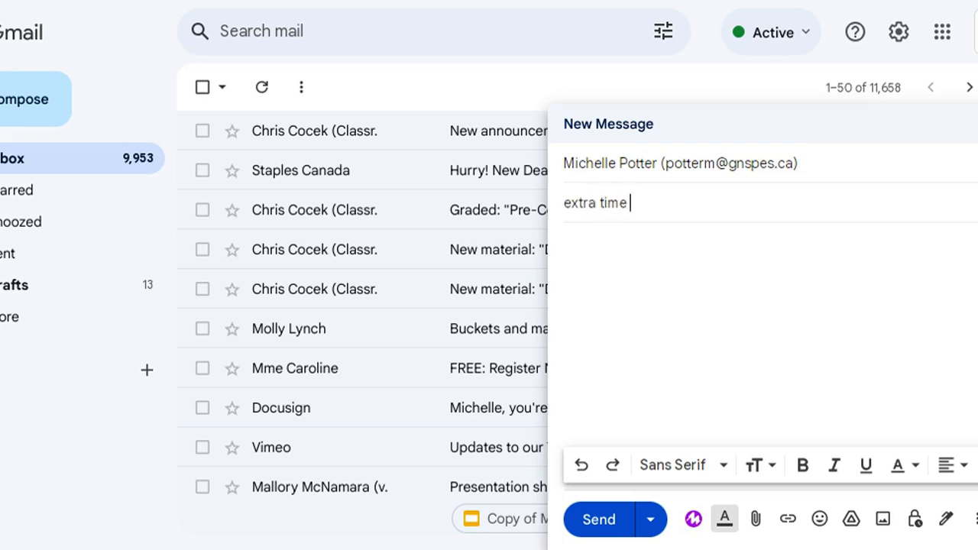
{"action": "left_click", "coordinate": [572, 204]}
{"action": "key", "text": "BackSpace"}
{"action": "type", "text": "E"}
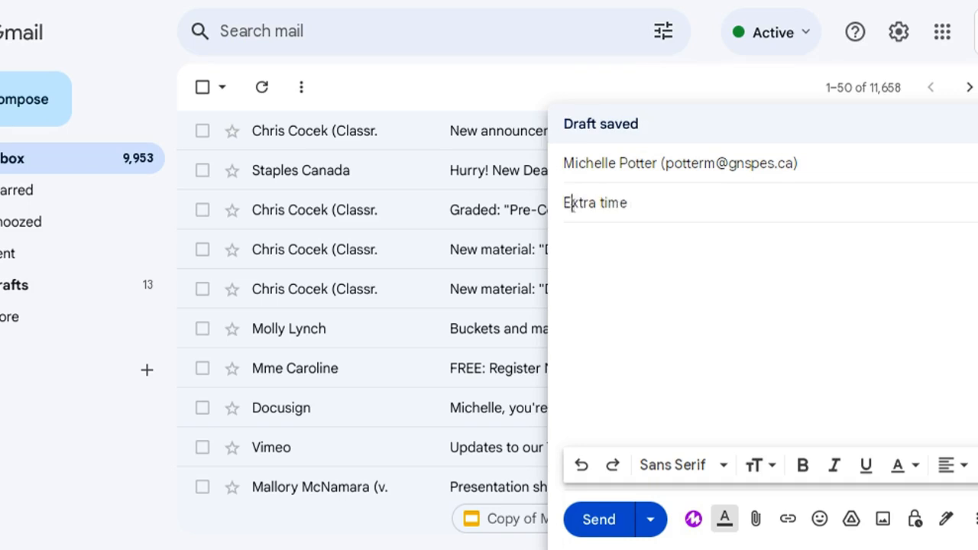
Begin the message body with a "Hi" greeting addressing the teacher by title and surname, followed by a blank line.
{"action": "left_click", "coordinate": [623, 236]}
{"action": "type", "text": "Hi Mme Potter,"}
{"action": "key", "text": "Return"}
{"action": "key", "text": "Return"}
Write "I would like some extra time on our homework assignment. Would that" below the greeting, correcting any typos.
{"action": "type", "text": "I w"}
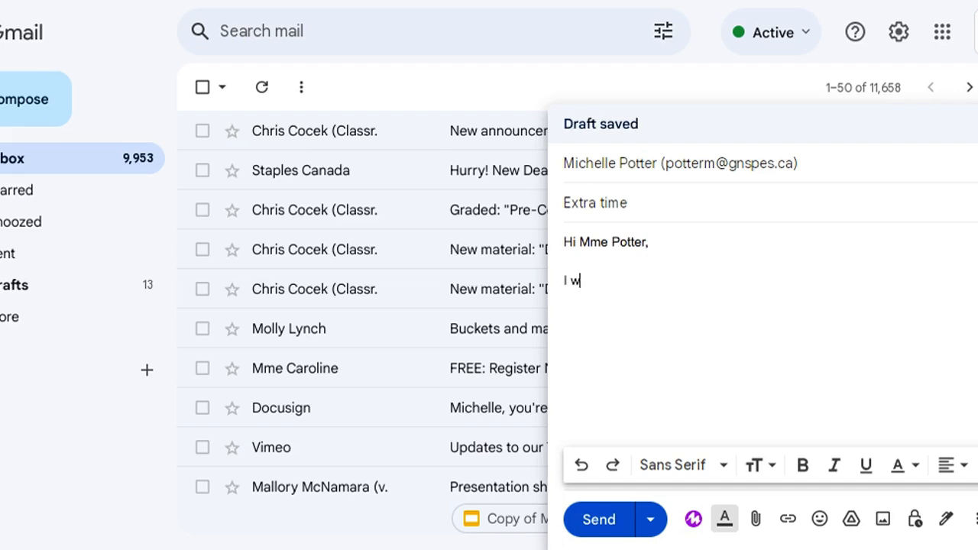
{"action": "type", "text": "ould lille"}
{"action": "key", "text": "BackSpace"}
{"action": "key", "text": "BackSpace"}
{"action": "type", "text": "le t"}
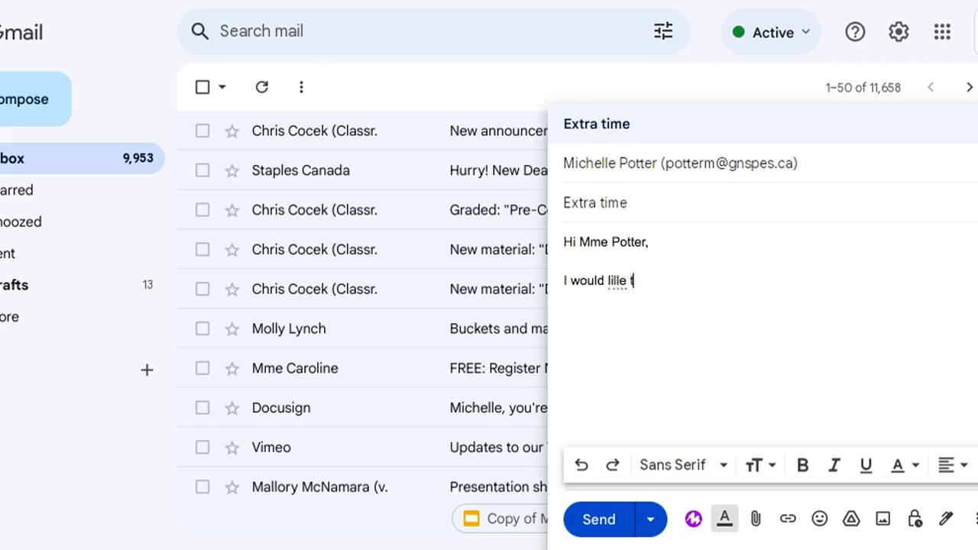
{"action": "key", "text": "BackSpace"}
{"action": "key", "text": "BackSpace"}
{"action": "key", "text": "BackSpace"}
{"action": "key", "text": "BackSpace"}
{"action": "type", "text": "ke"}
{"action": "key", "text": "BackSpace"}
{"action": "key", "text": "BackSpace"}
{"action": "key", "text": "BackSpace"}
{"action": "key", "text": "BackSpace"}
{"action": "type", "text": "ke some extr"}
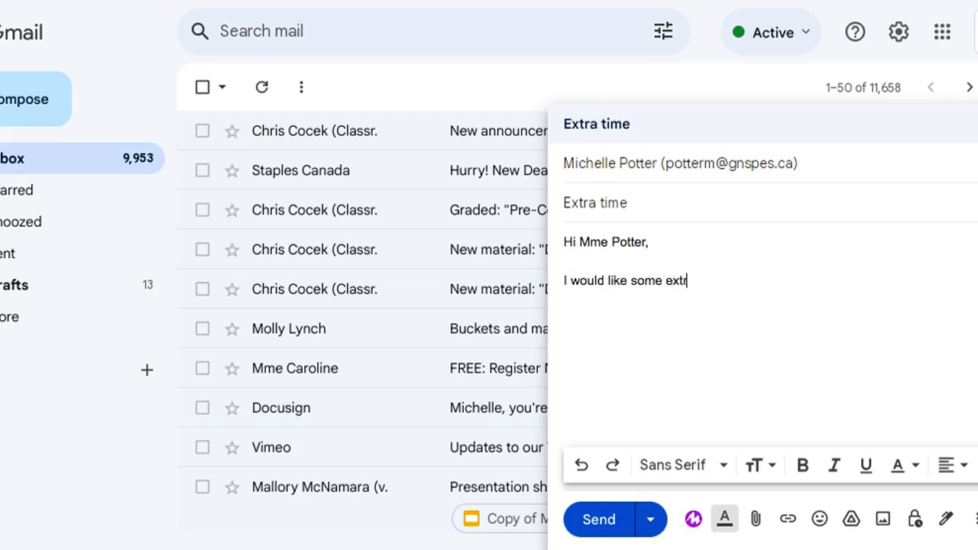
{"action": "type", "text": "a time on our hin"}
{"action": "key", "text": "BackSpace"}
{"action": "type", "text": "o"}
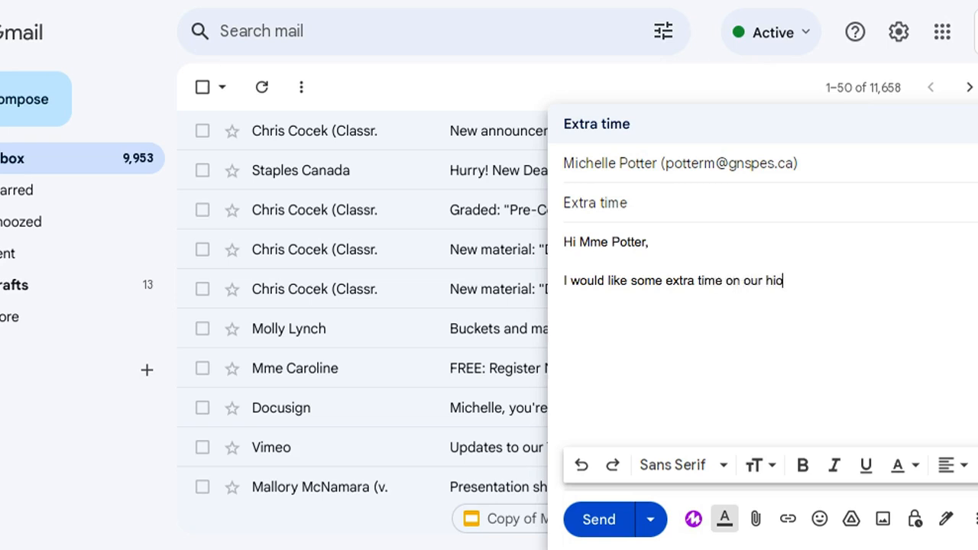
{"action": "type", "text": "mework a"}
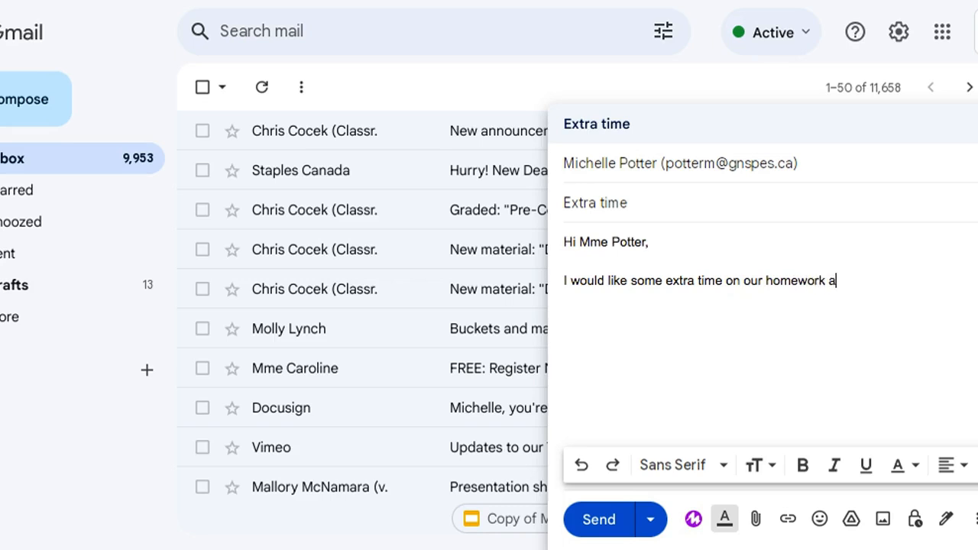
{"action": "type", "text": "ssignment. Would that"}
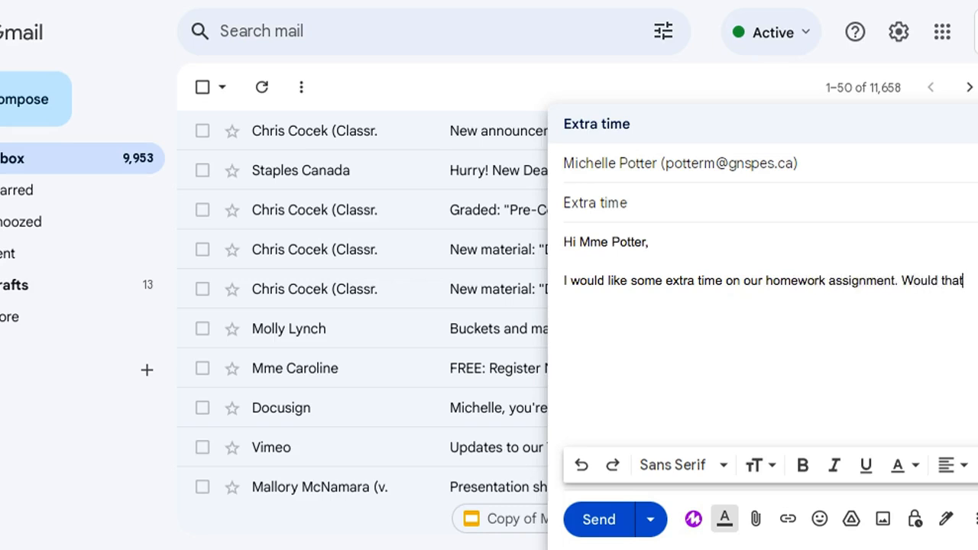
Complete the question with "be alright?", sign with the student's first name on a separate line, and send the message.
{"action": "type", "text": " be alright>"}
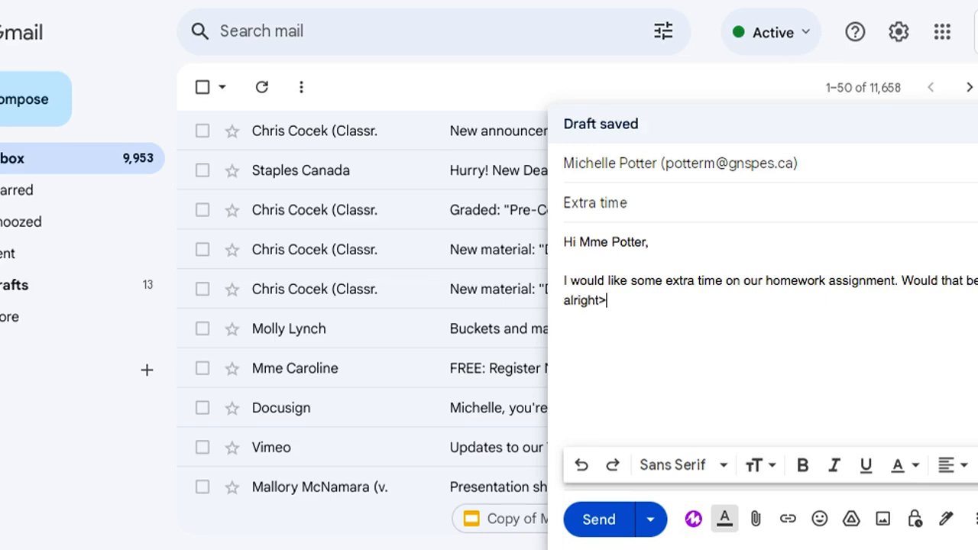
{"action": "key", "text": "BackSpace"}
{"action": "type", "text": "?"}
{"action": "type", "text": "Johnny"}
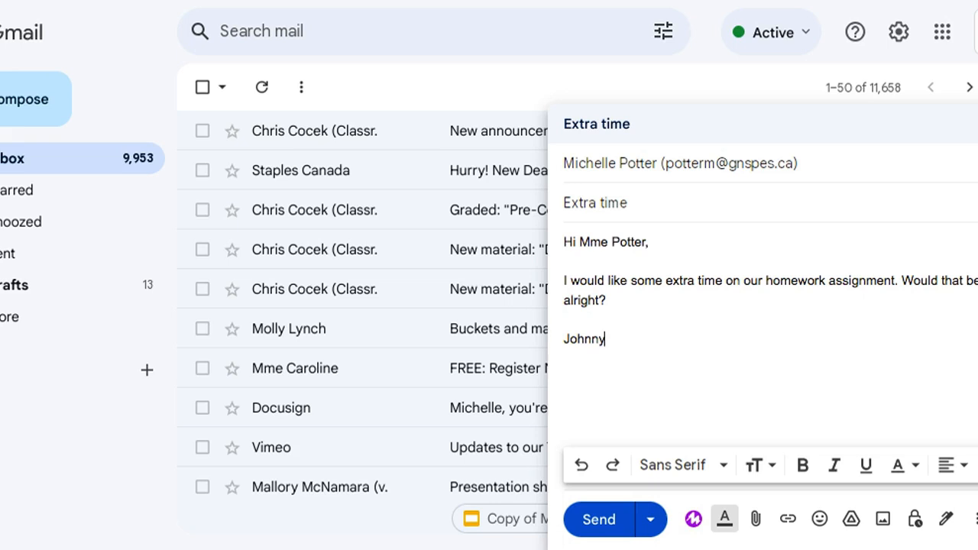
{"action": "left_click", "coordinate": [600, 520]}
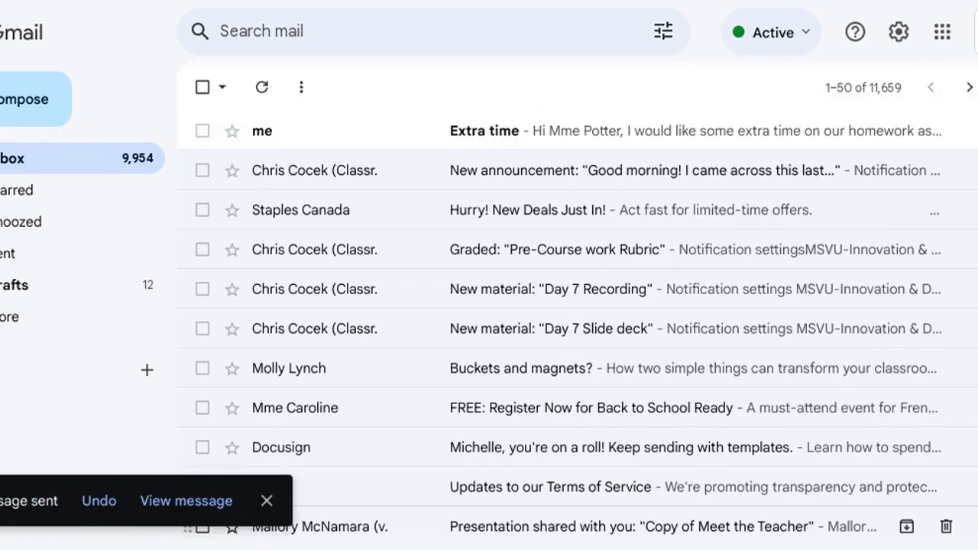